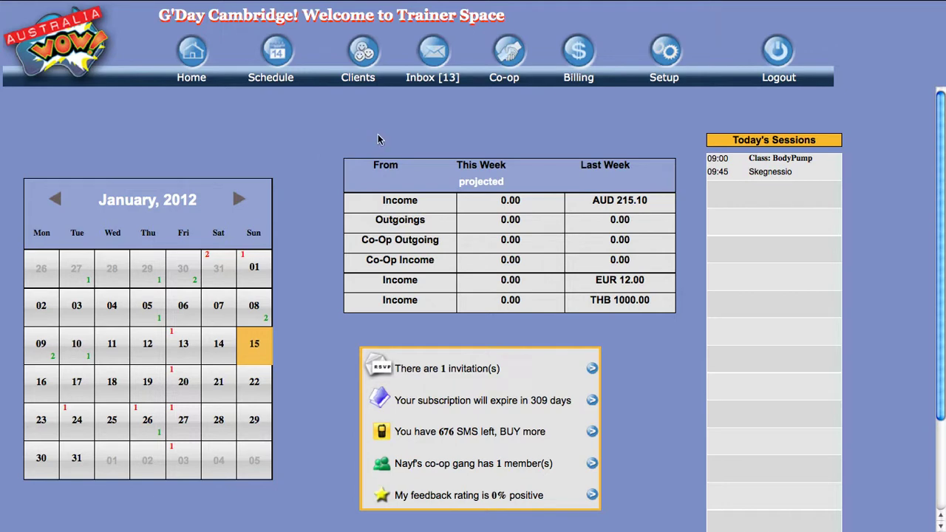
# Step: Start a new product in the trainer's product setup and name it Beach BootyCamp
pyautogui.click(667, 53)
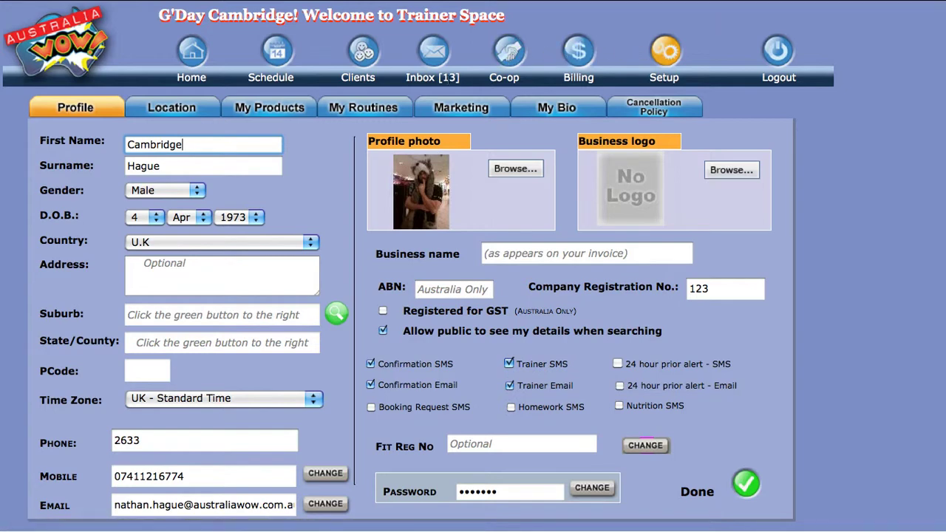
pyautogui.click(266, 108)
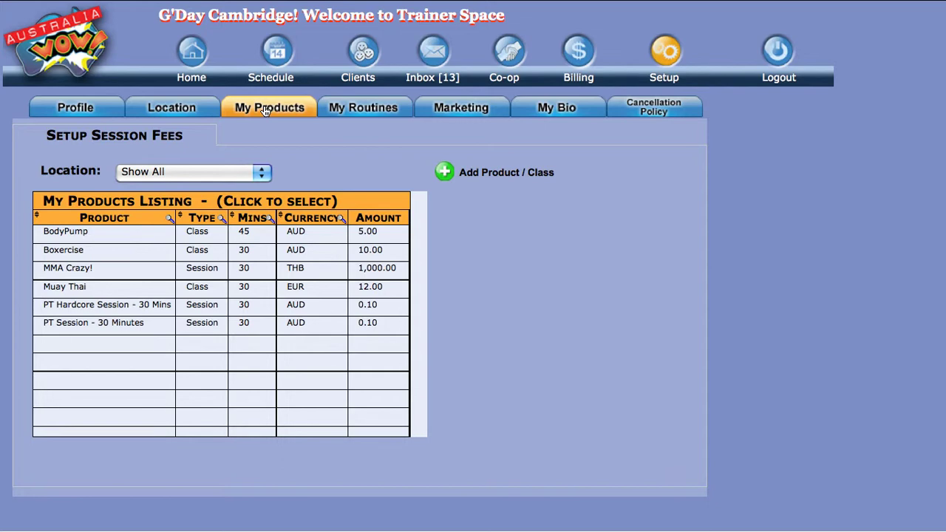
pyautogui.click(445, 173)
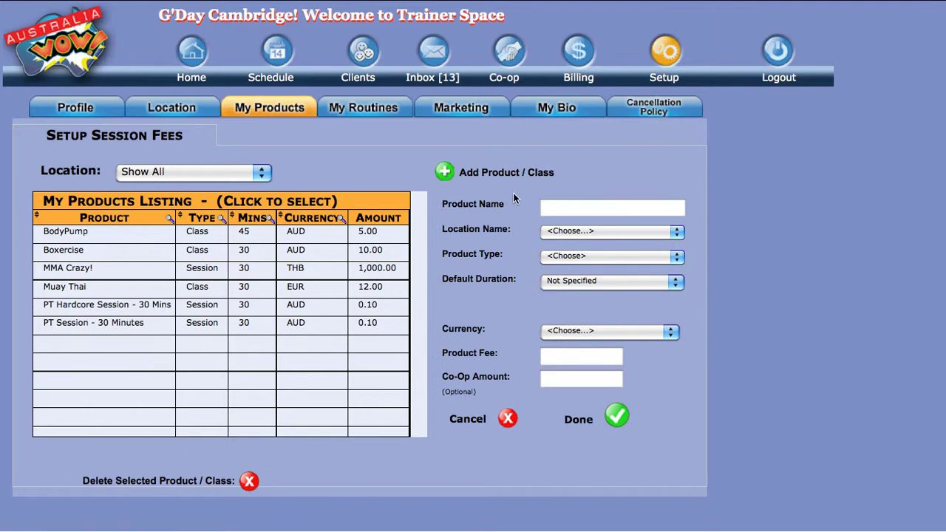
pyautogui.click(559, 211)
pyautogui.write('Be')
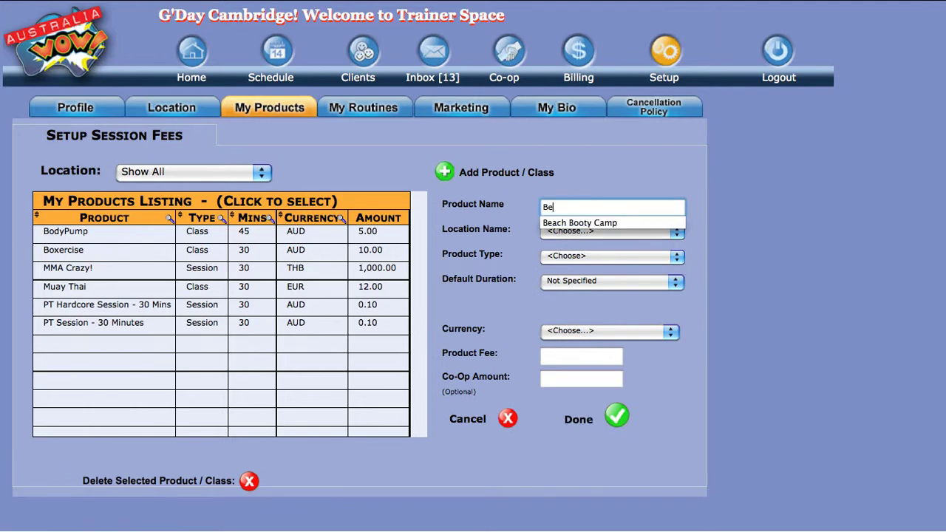
pyautogui.write('ach BootyCamp')
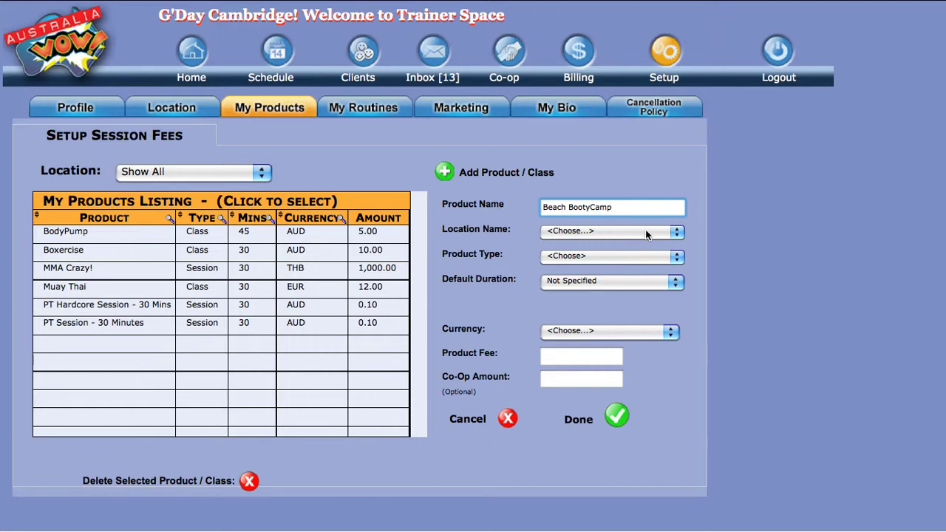
# Step: Assign Beach BootyCamp to the Newquay Beach location as a Session with a default duration of 45 mins
pyautogui.click(675, 232)
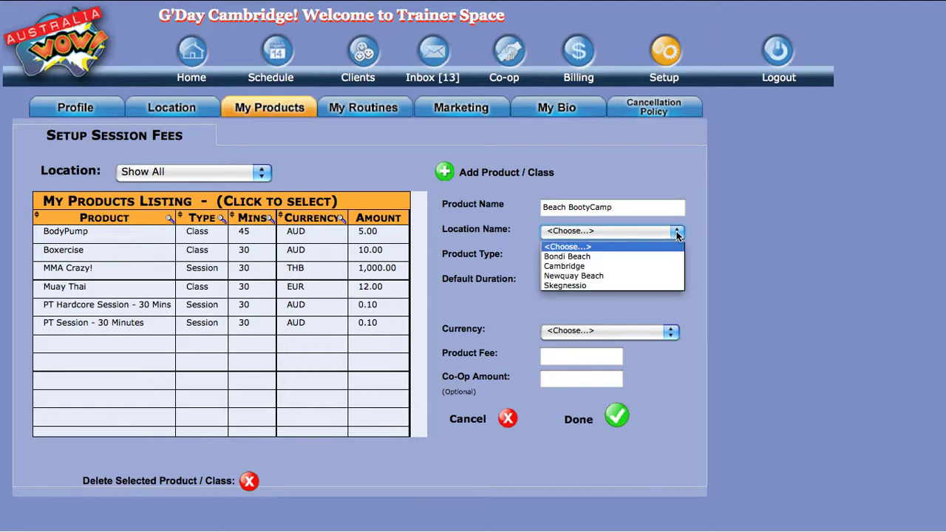
pyautogui.click(615, 276)
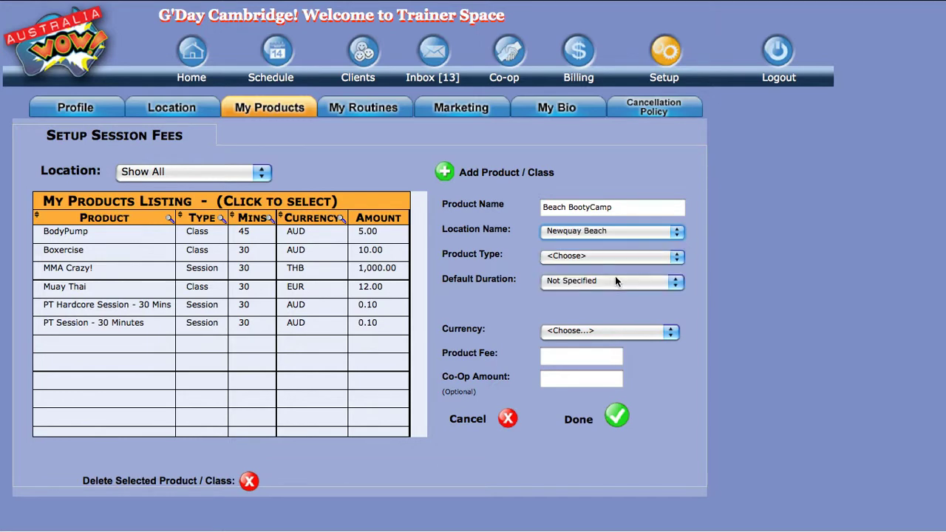
pyautogui.click(674, 257)
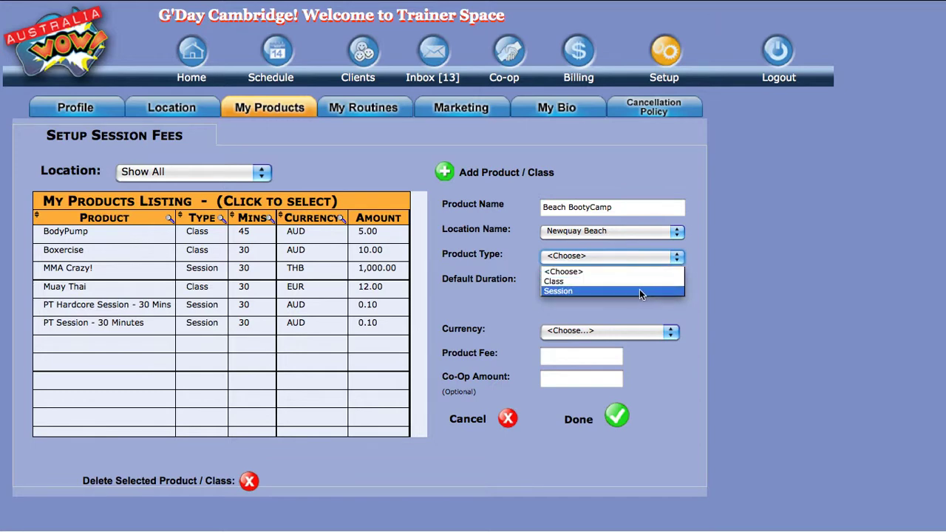
pyautogui.click(640, 291)
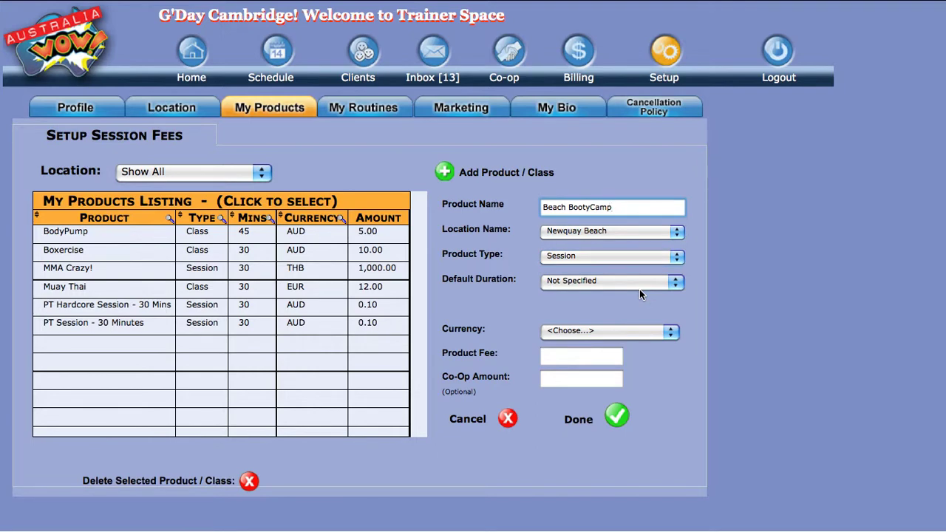
pyautogui.click(675, 283)
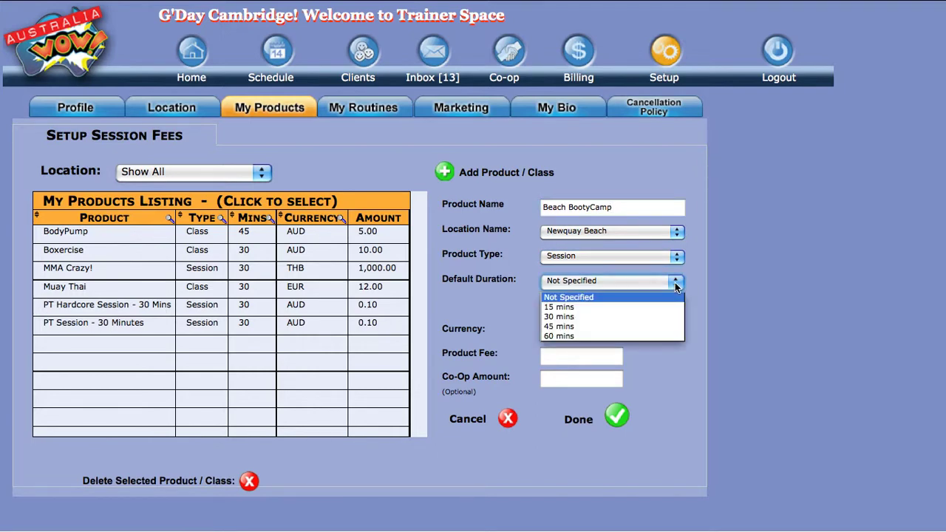
pyautogui.click(611, 328)
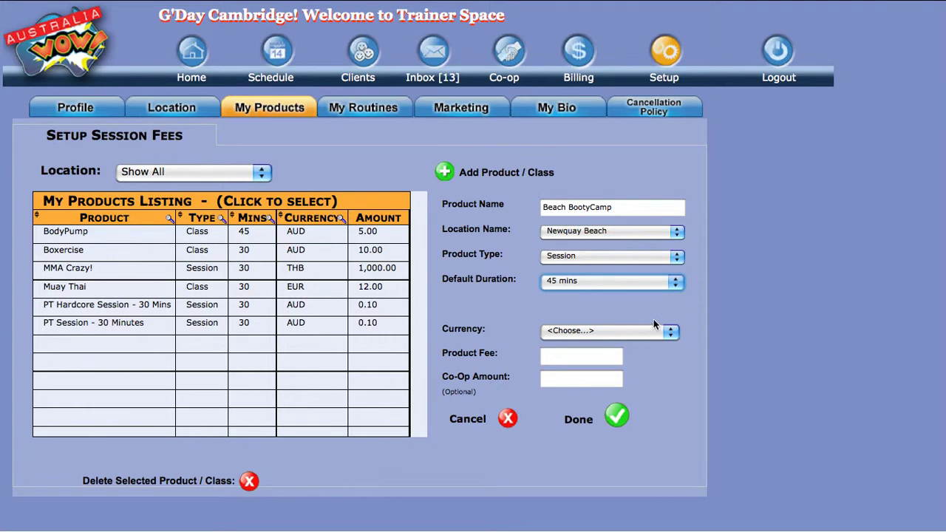
# Step: Price Beach BootyCamp in Euro with a product fee of 23 and a co-op amount of 16, and save it
pyautogui.click(670, 332)
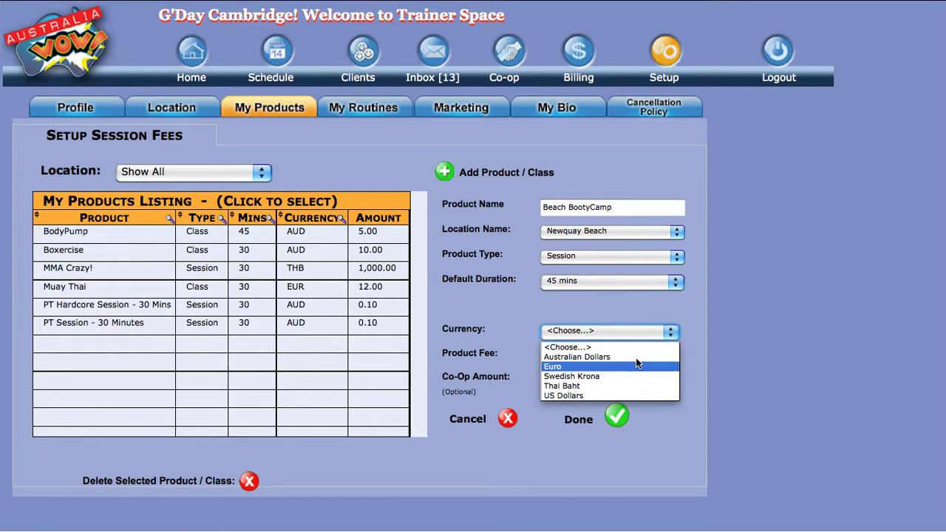
pyautogui.click(606, 366)
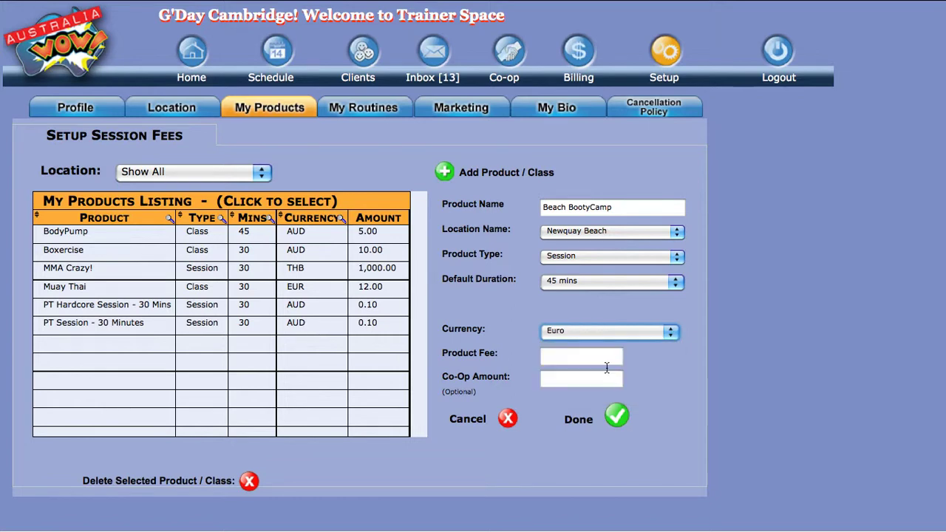
pyautogui.click(585, 357)
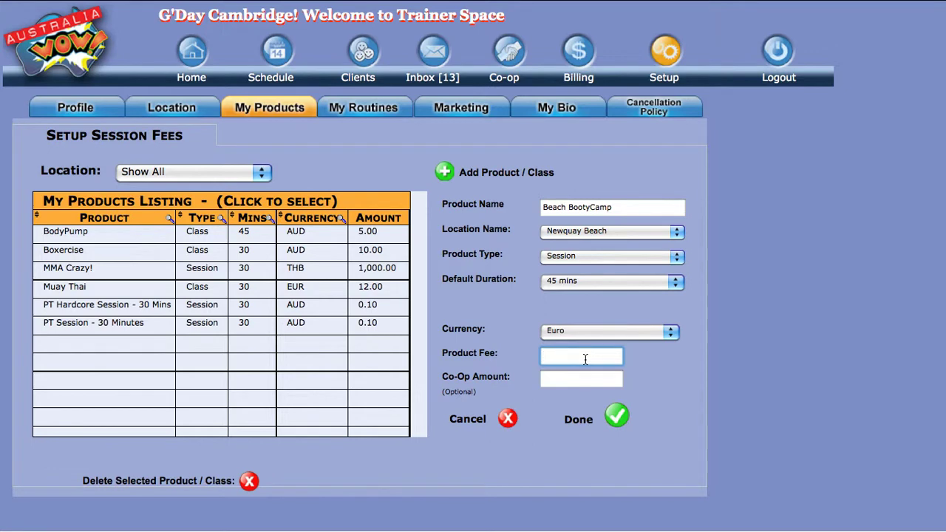
pyautogui.write('23')
pyautogui.click(572, 380)
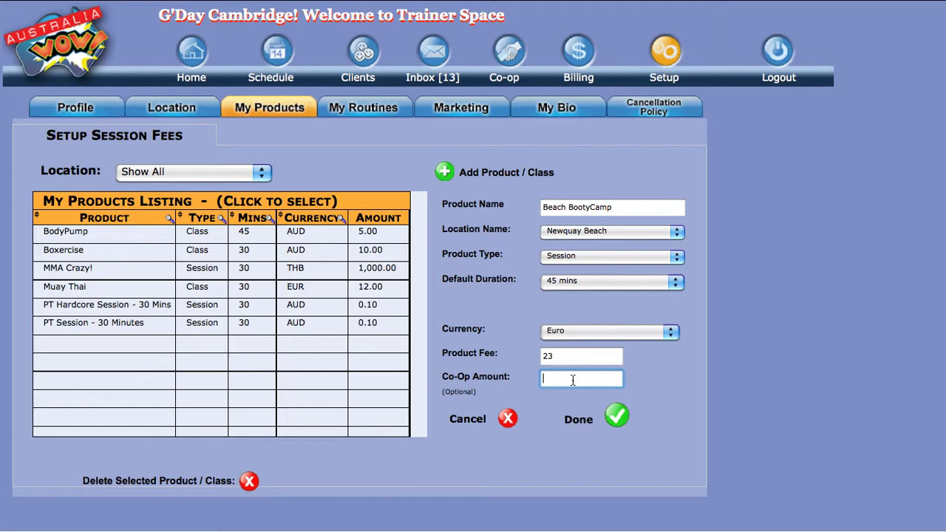
pyautogui.write('16')
pyautogui.press('BackSpace')
pyautogui.write('6')
pyautogui.click(617, 417)
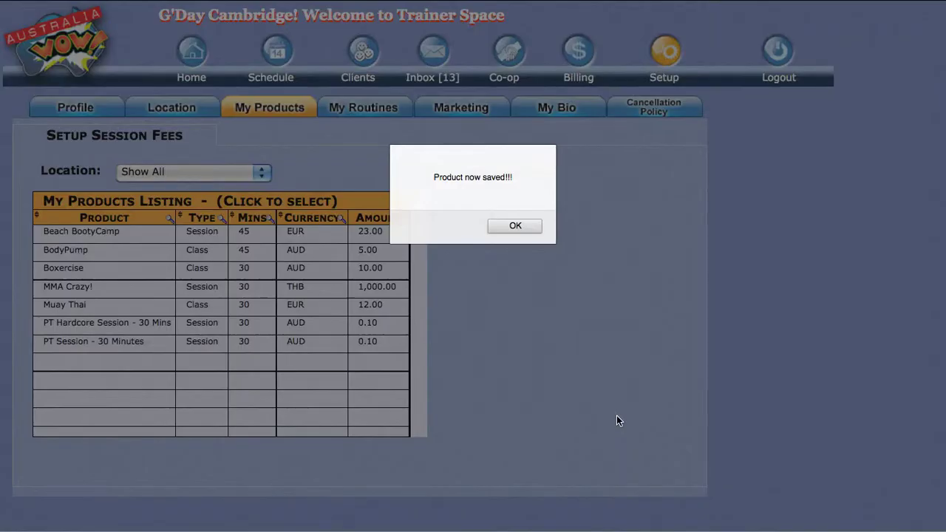
pyautogui.click(519, 226)
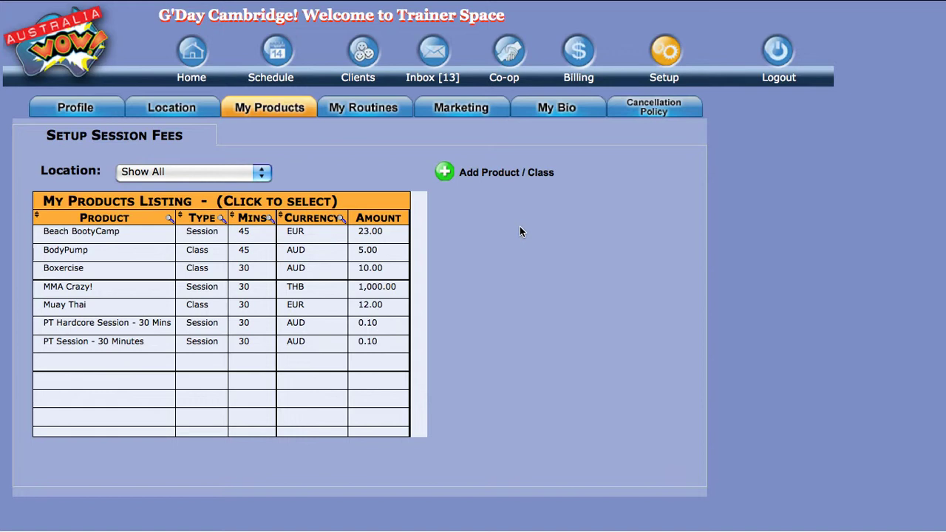
# Step: Start another new product and name it beach camp 2000
pyautogui.click(445, 172)
pyautogui.click(564, 211)
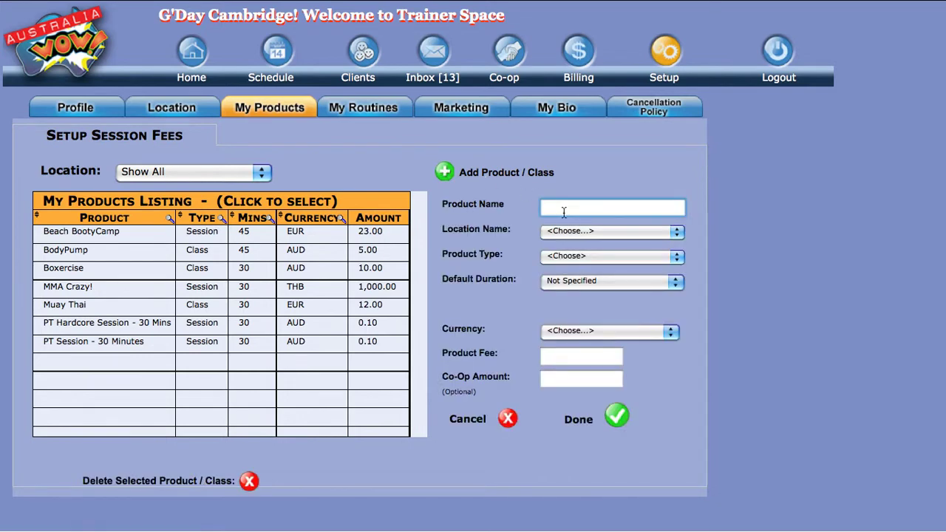
pyautogui.write('beach camp 2000')
pyautogui.press('Tab')
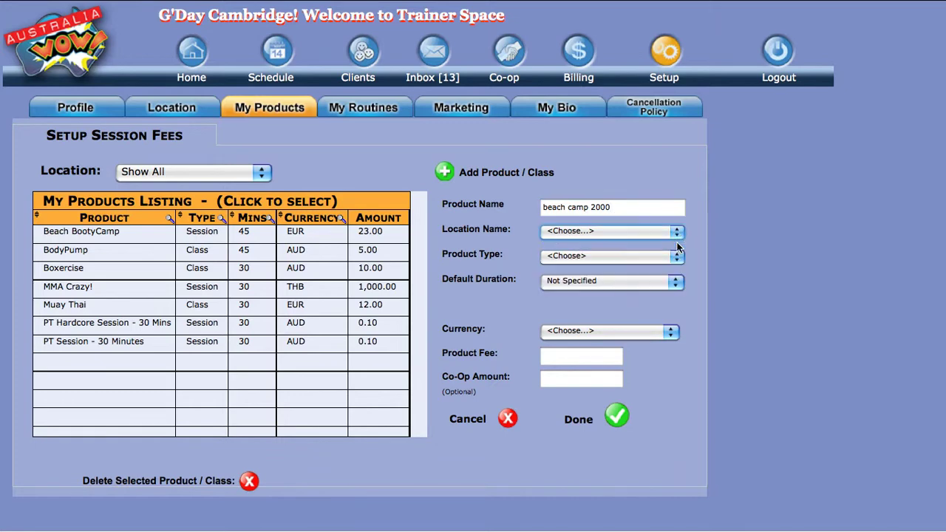
# Step: Assign beach camp 2000 to the Newquay Beach location as a Class with a default duration of 45 mins
pyautogui.click(676, 232)
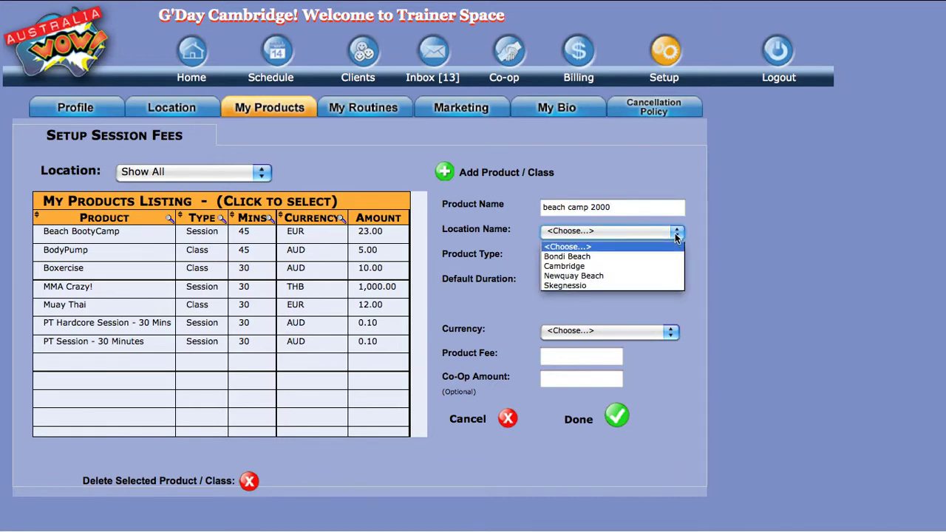
pyautogui.click(623, 276)
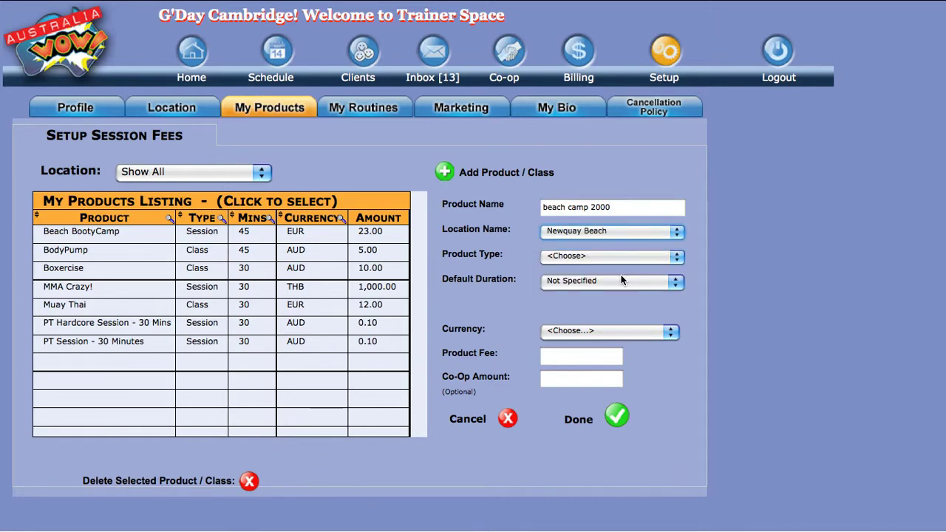
pyautogui.click(677, 257)
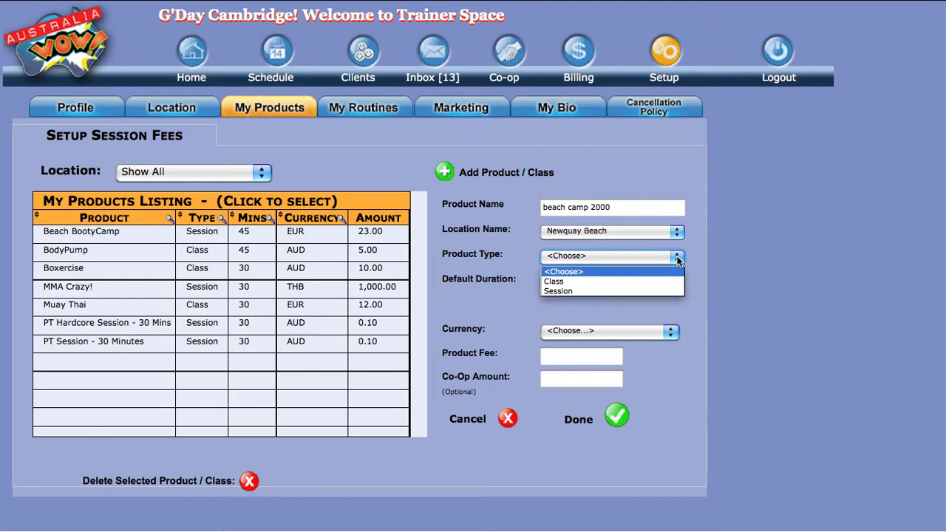
pyautogui.click(621, 283)
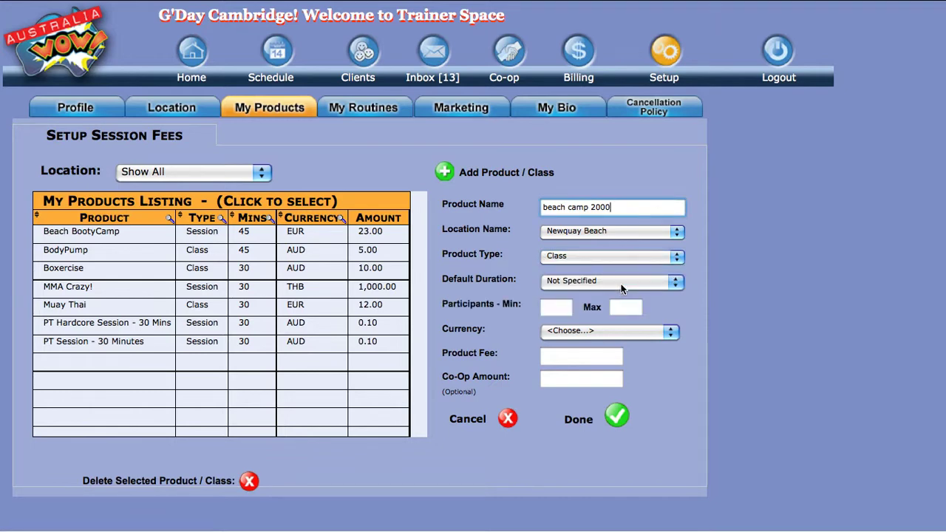
pyautogui.click(673, 282)
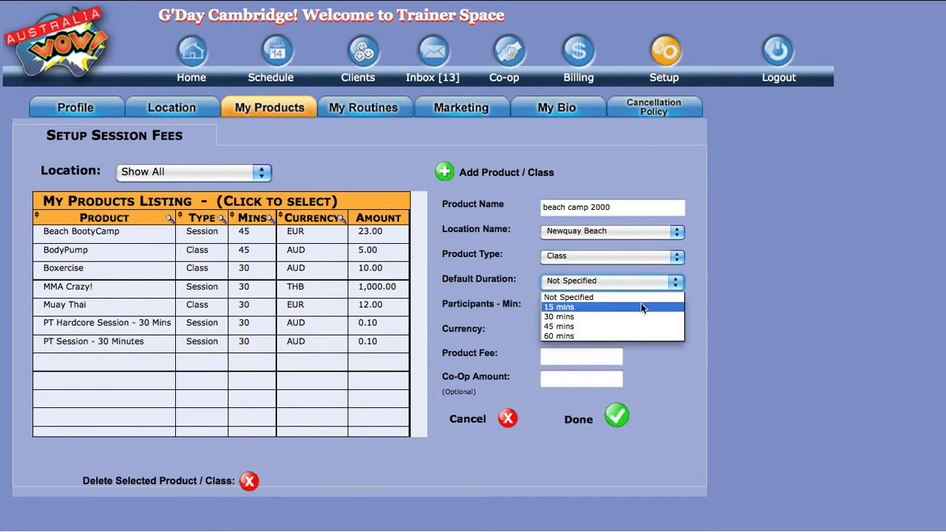
pyautogui.click(612, 326)
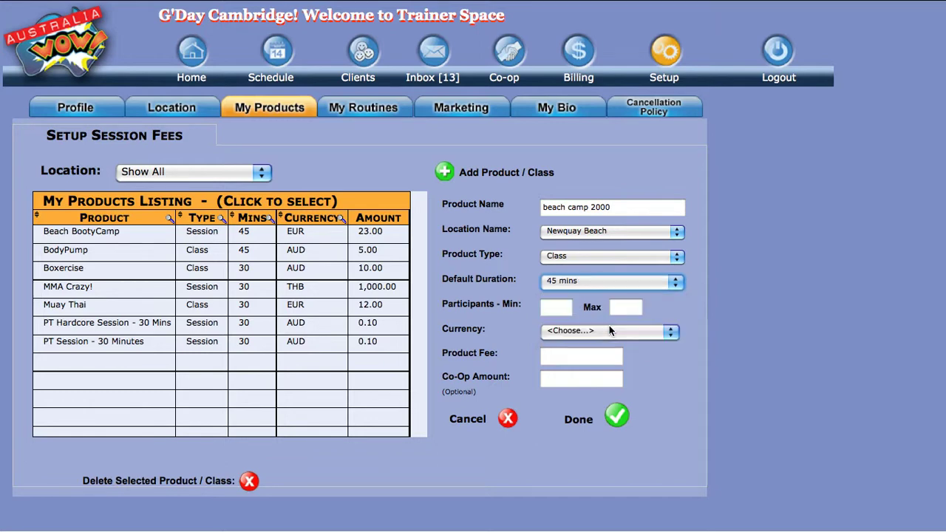
# Step: Limit the beach camp 2000 class to a minimum of 3 and a maximum of 10 participants
pyautogui.click(558, 308)
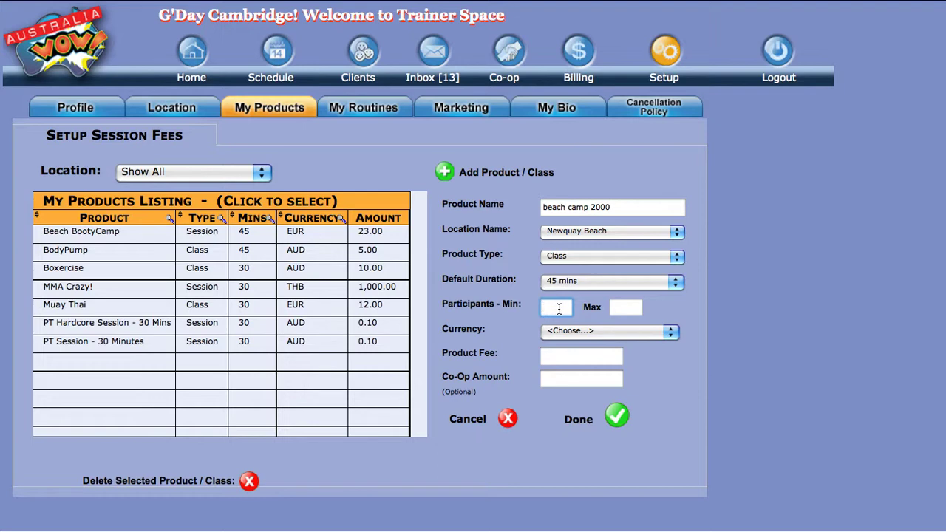
pyautogui.write('3')
pyautogui.click(632, 308)
pyautogui.write('10')
pyautogui.click(715, 326)
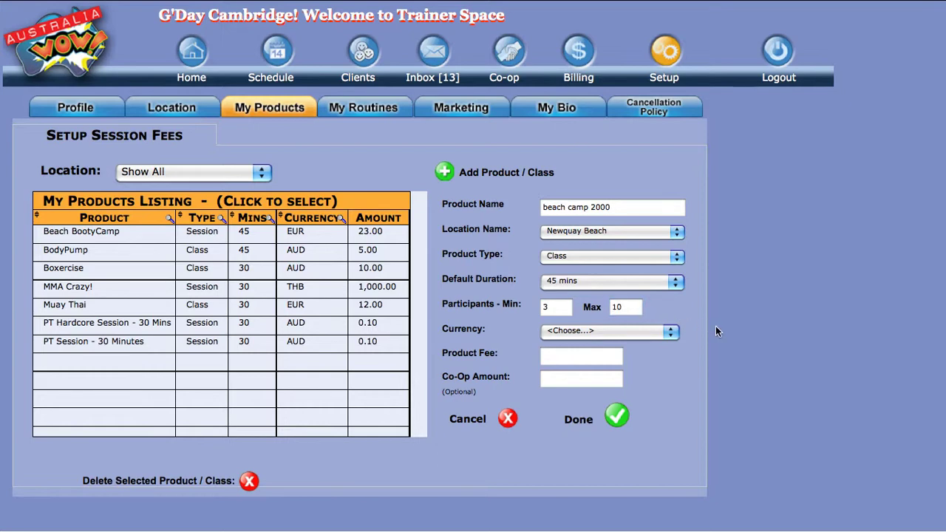
# Step: Price beach camp 2000 in Euro with a product fee of 10 and a co-op amount of 6, and save it
pyautogui.click(670, 333)
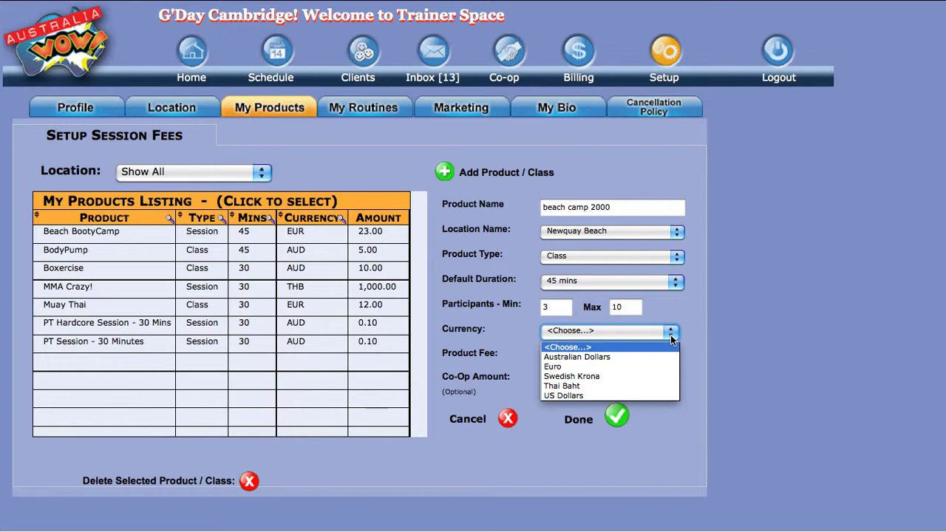
pyautogui.click(597, 367)
pyautogui.click(566, 362)
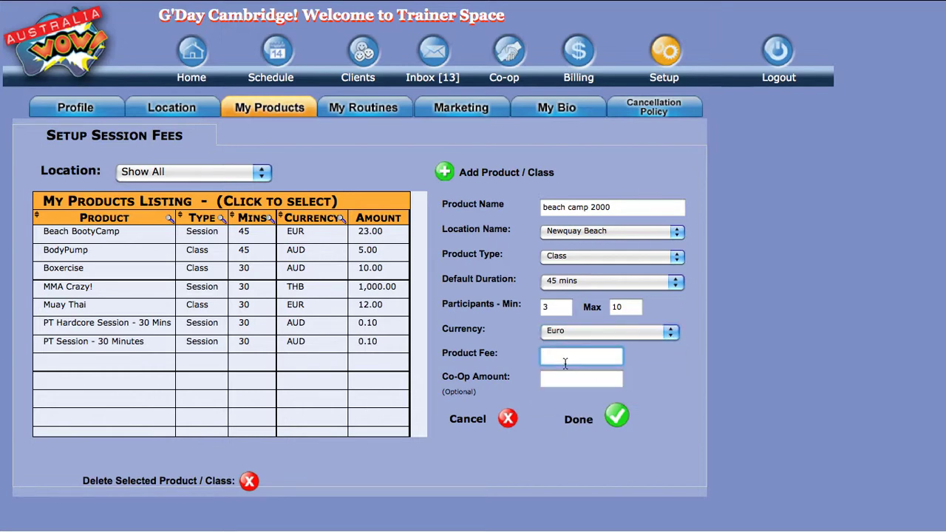
pyautogui.write('10')
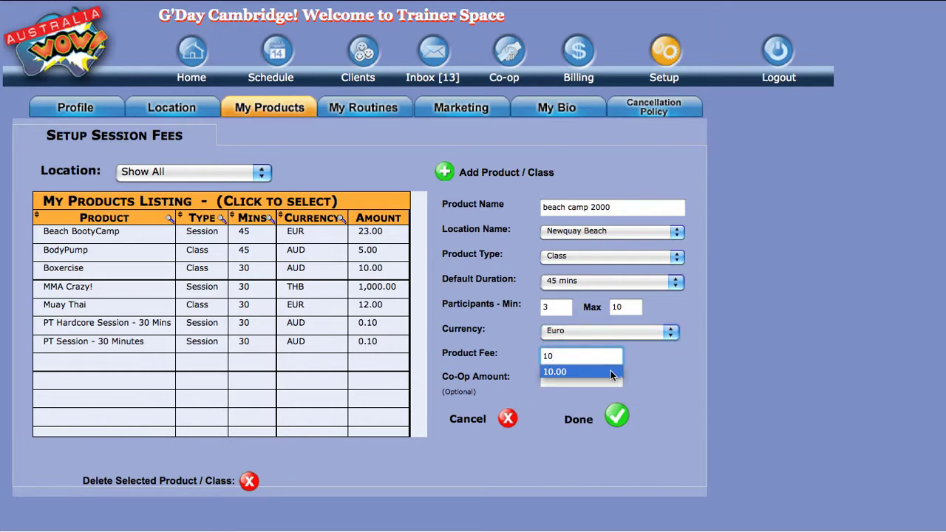
pyautogui.click(580, 381)
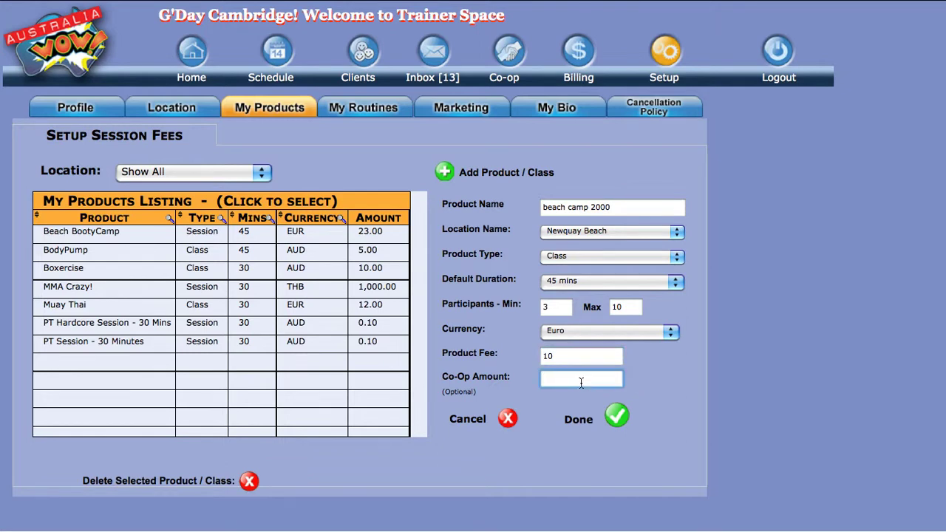
pyautogui.write('6')
pyautogui.click(667, 383)
pyautogui.click(615, 416)
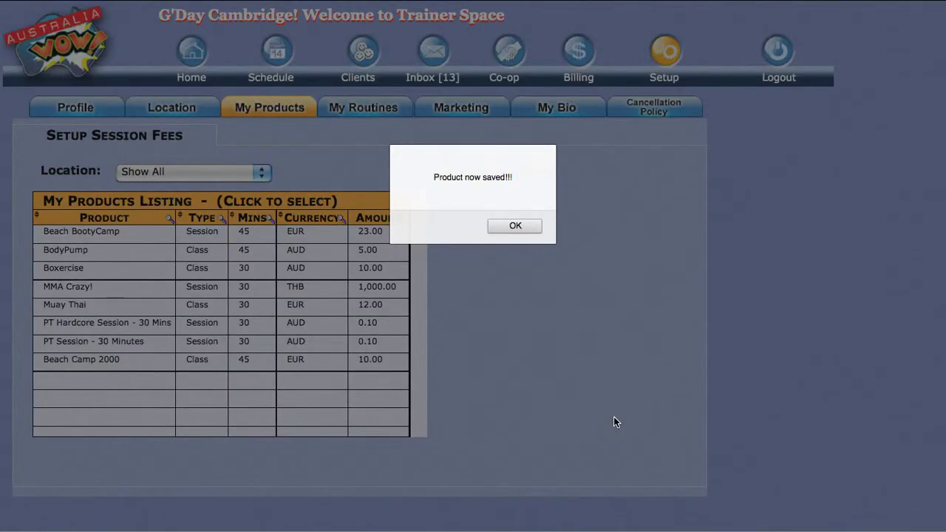
pyautogui.click(514, 226)
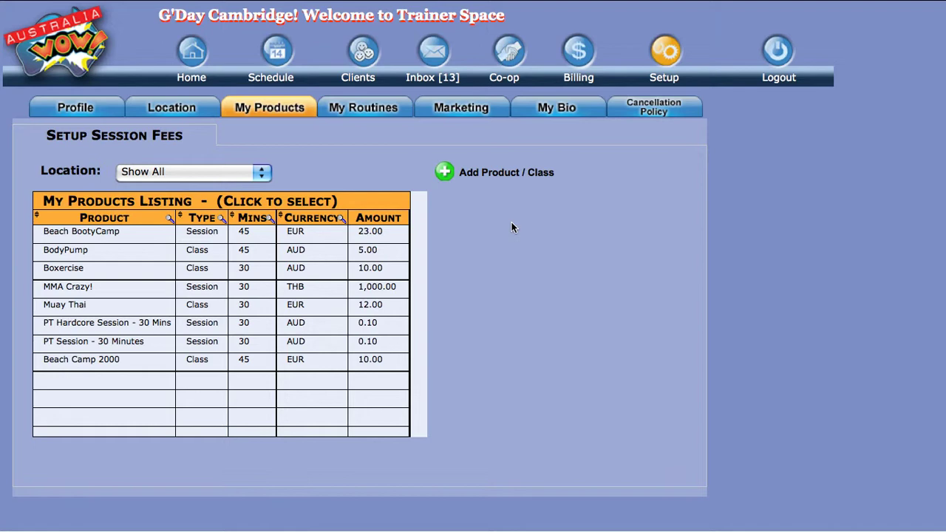
# Step: Open the saved Beach BootyCamp product's details from the product listing
pyautogui.click(296, 238)
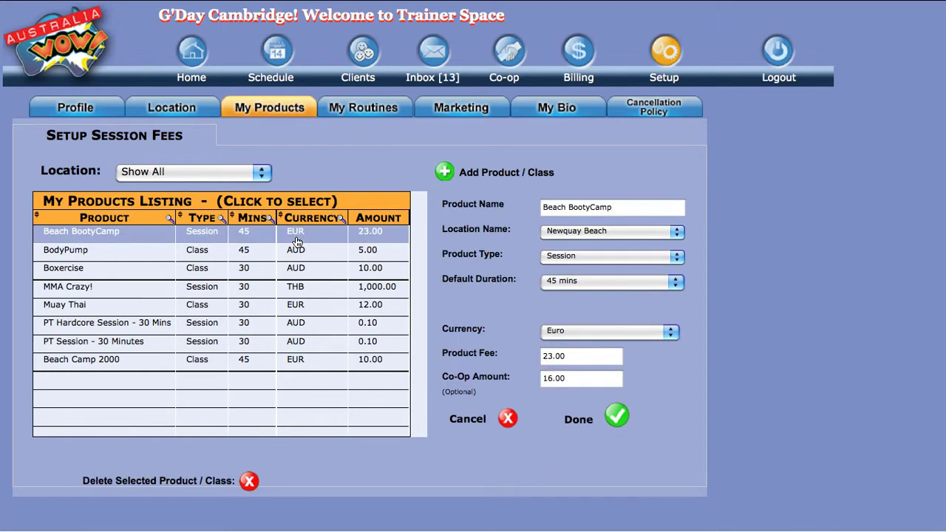